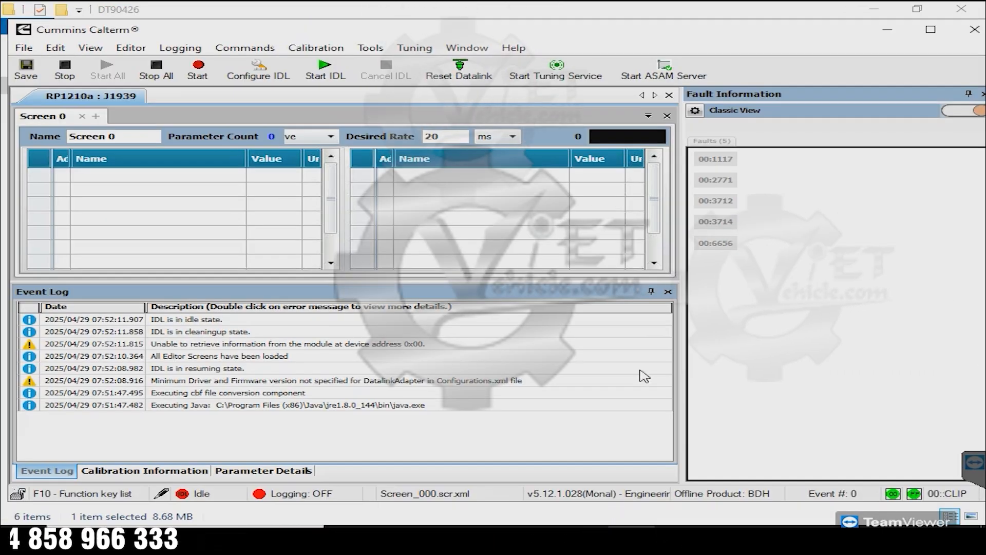
# Step: Start Reflash Cummins ECM, accept closing the current connection and dismiss the datalink settings error
pyautogui.click(317, 49)
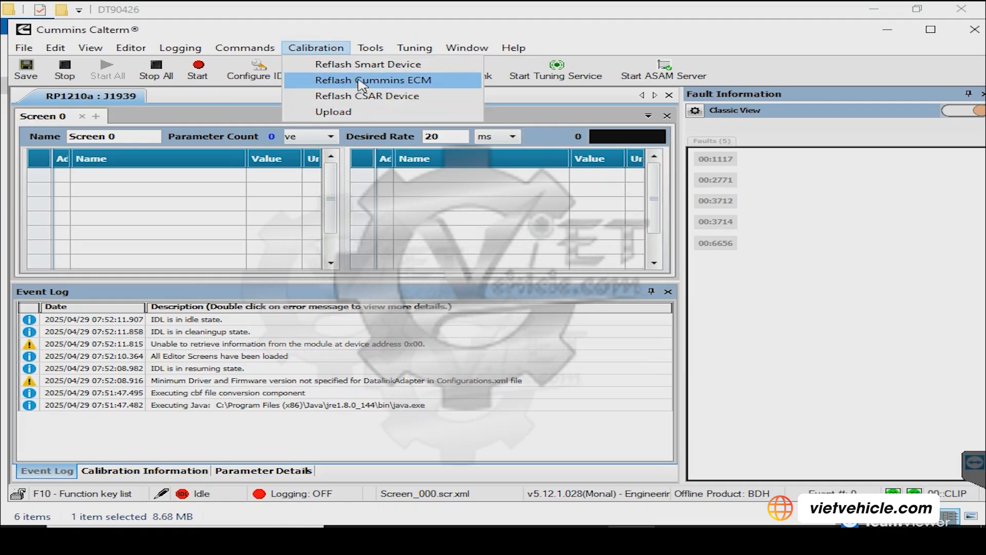
pyautogui.click(334, 80)
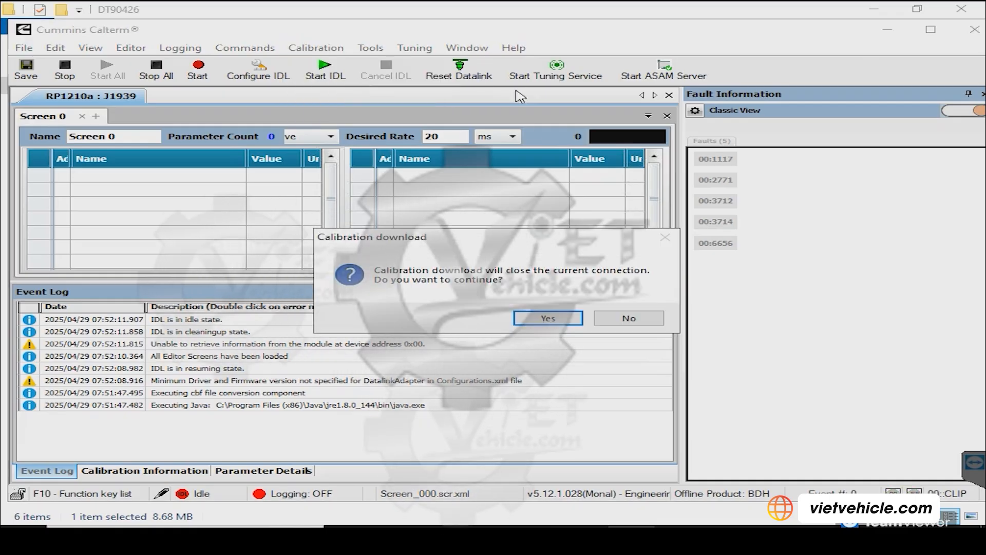
pyautogui.click(546, 317)
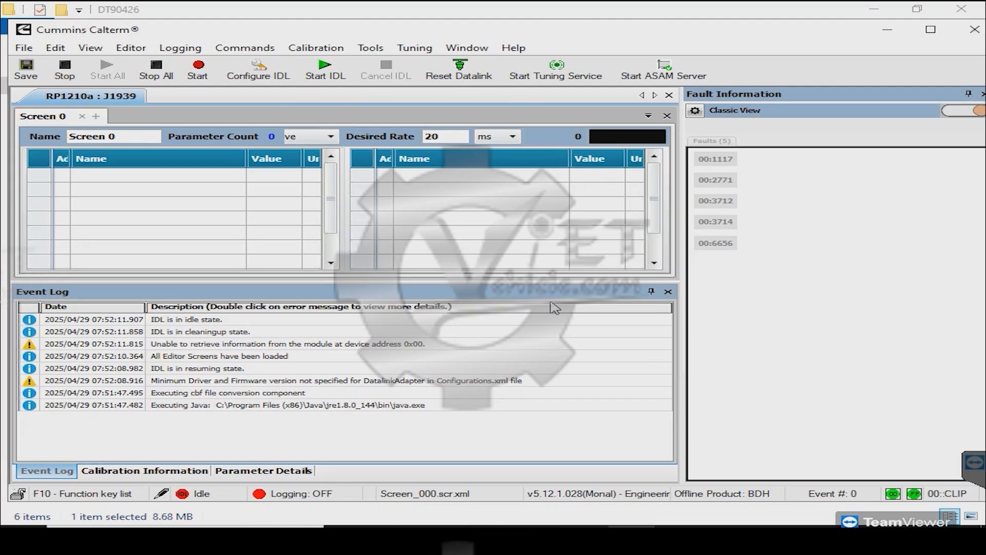
pyautogui.moveTo(537, 539)
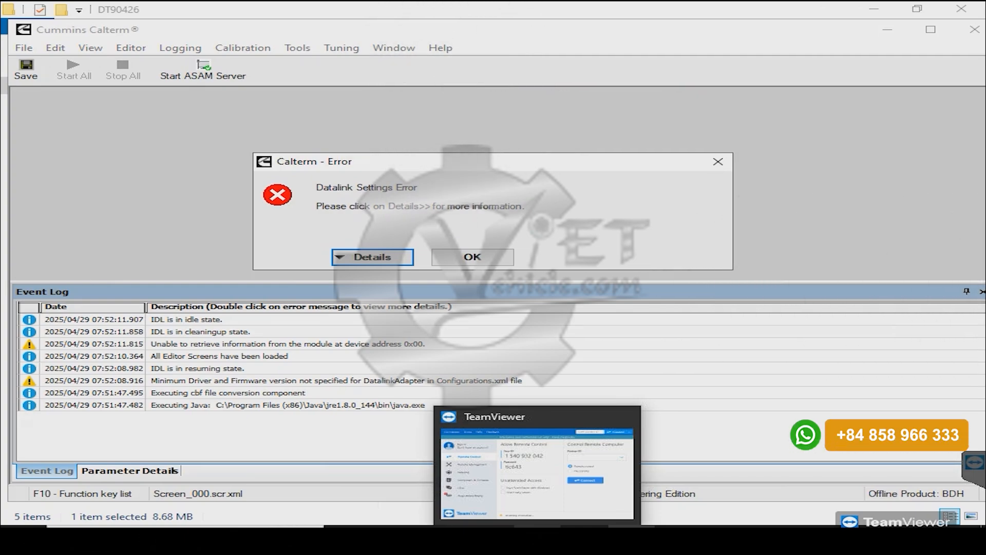
pyautogui.click(452, 257)
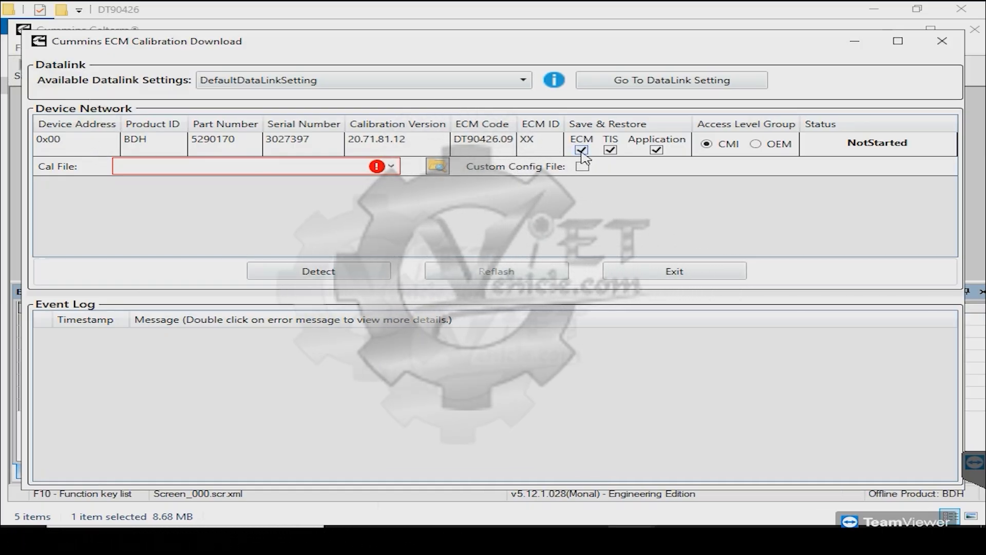
# Step: Disable the ECM, TIS and Application save-and-restore options and choose CM2350 DT90426 DEL.xcal as the calibration file
pyautogui.click(656, 150)
pyautogui.click(611, 150)
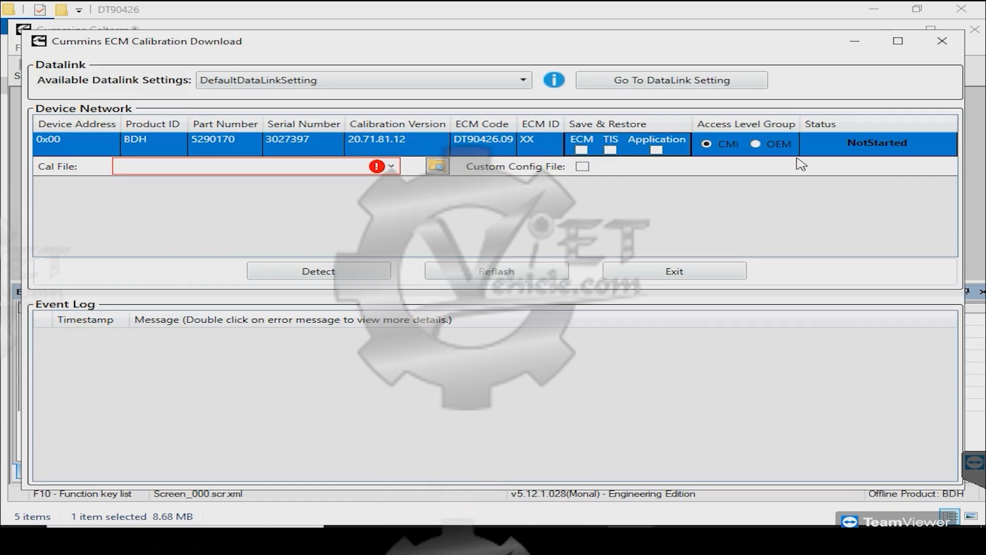
pyautogui.click(436, 166)
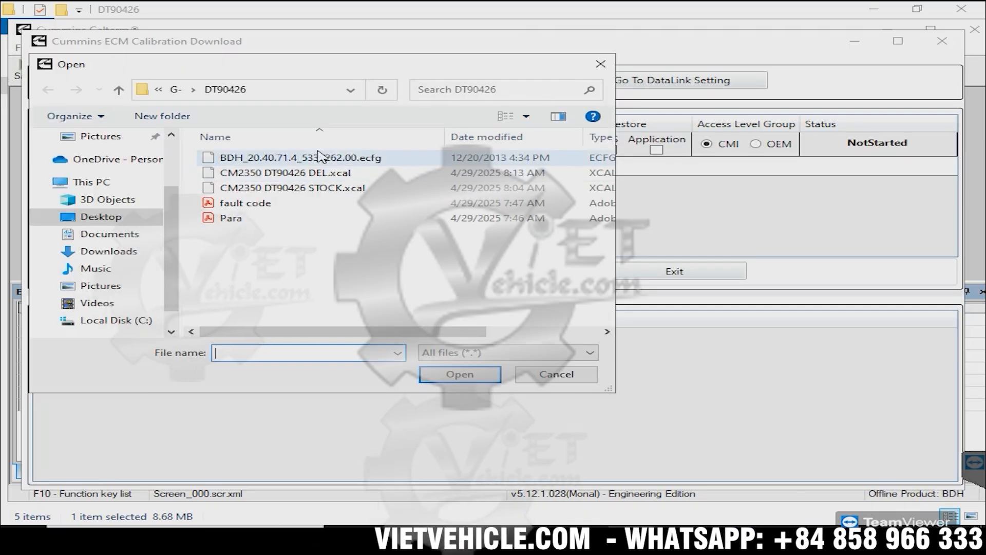
pyautogui.click(333, 176)
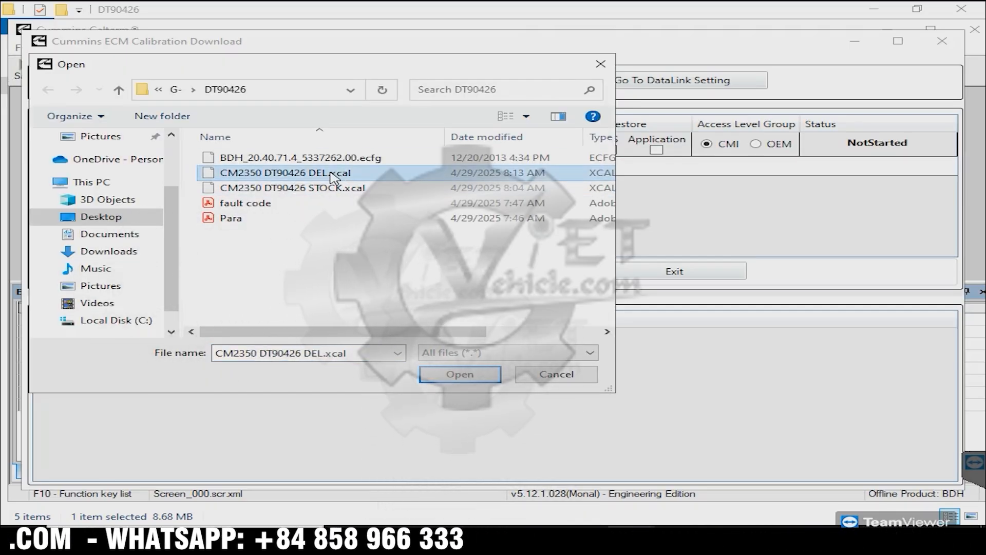
pyautogui.click(444, 375)
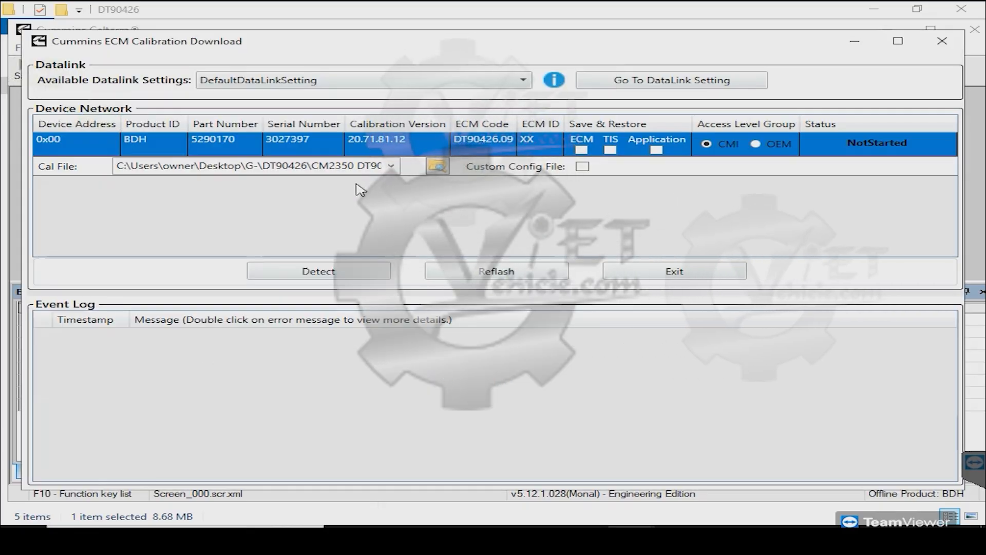
pyautogui.click(433, 167)
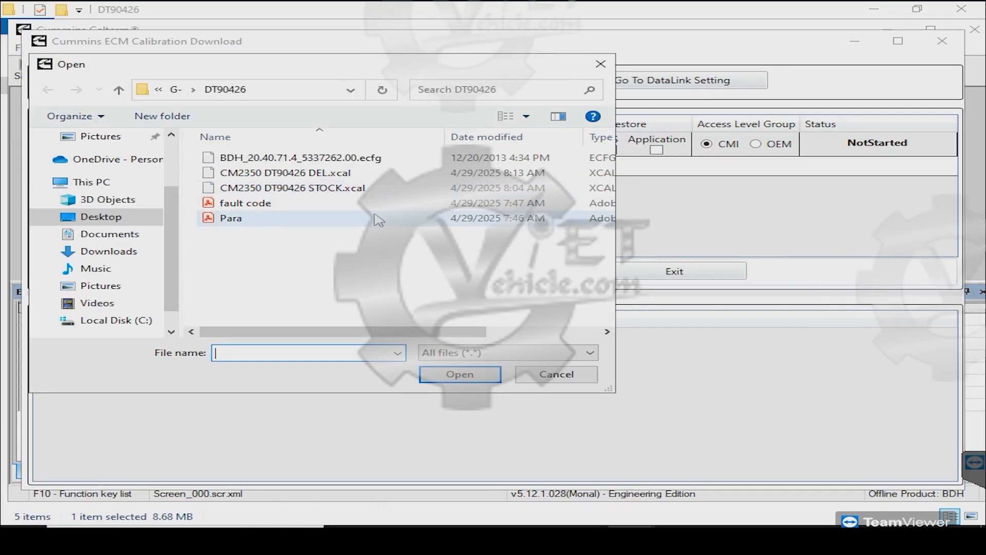
pyautogui.click(329, 174)
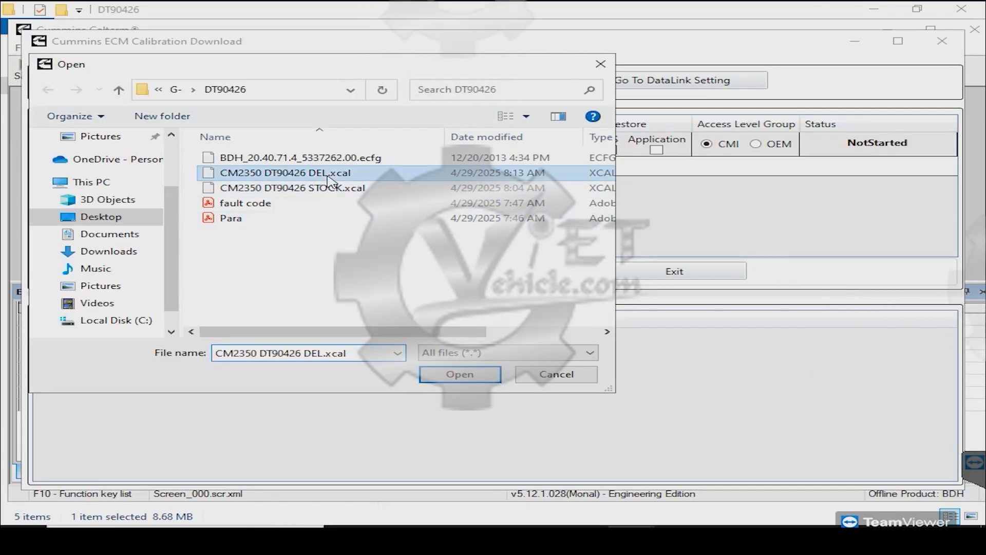
pyautogui.click(465, 376)
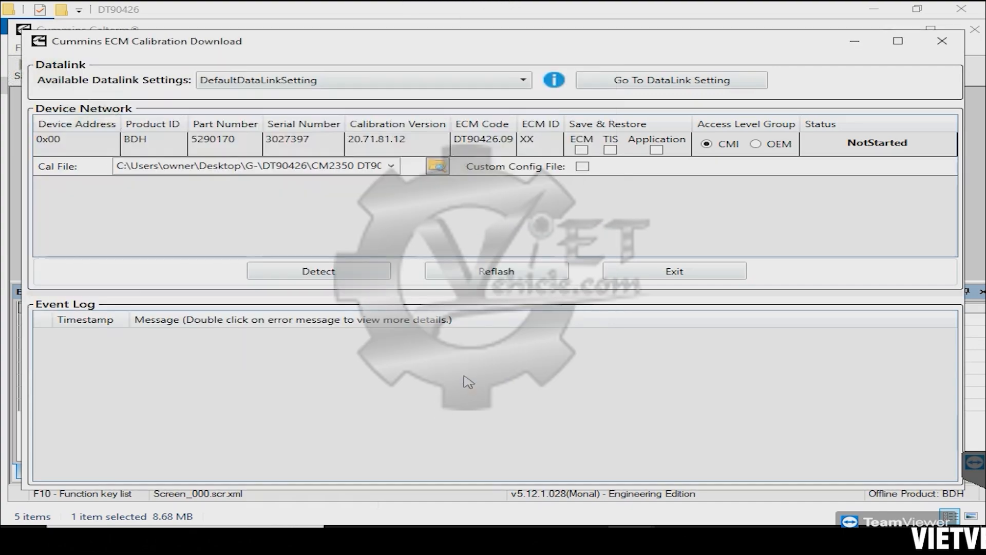
# Step: Reflash the BDH module at address 0x00 with the chosen calibration and exit the ECM calibration download
pyautogui.click(470, 276)
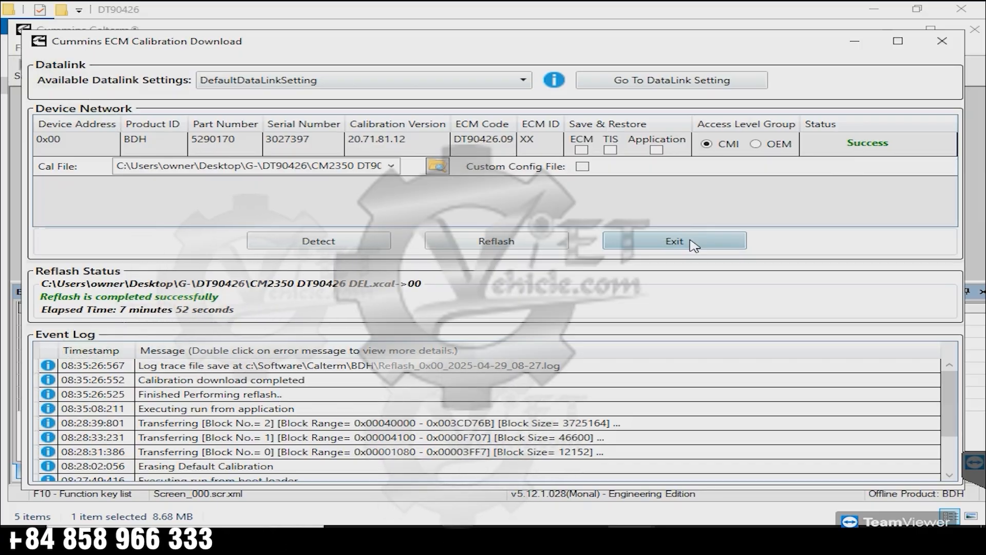
pyautogui.click(668, 240)
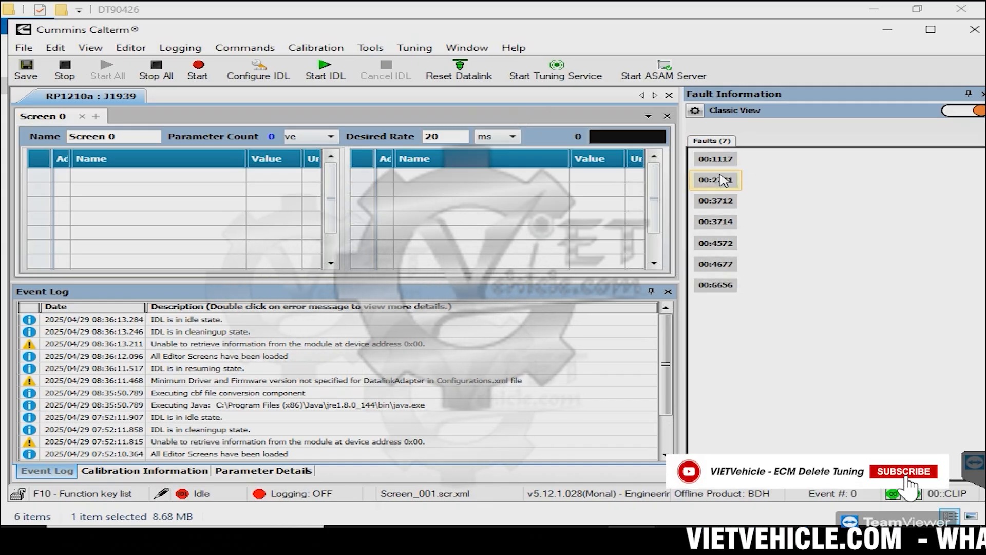
# Step: Erase all faults stored in the reflashed ECM
pyautogui.moveTo(720, 184)
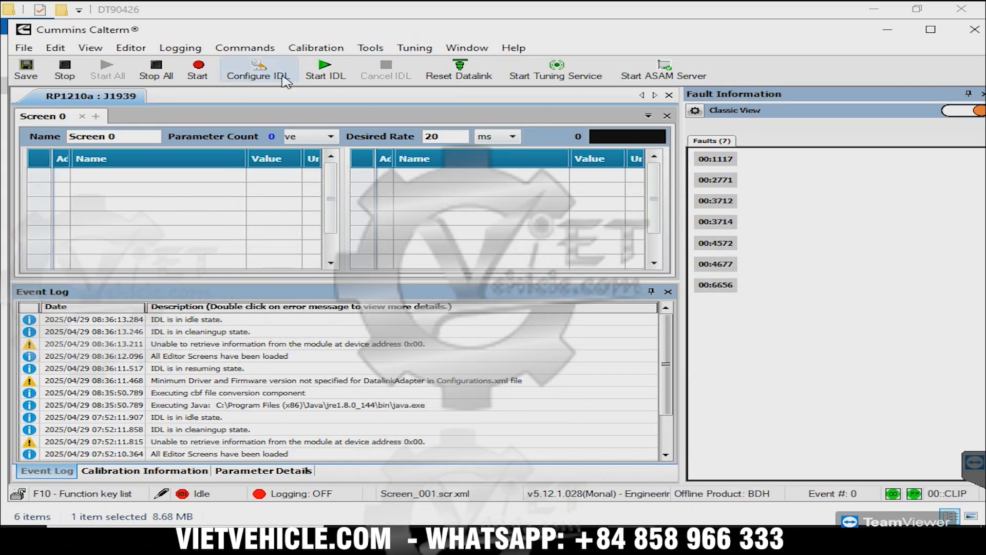
pyautogui.click(242, 51)
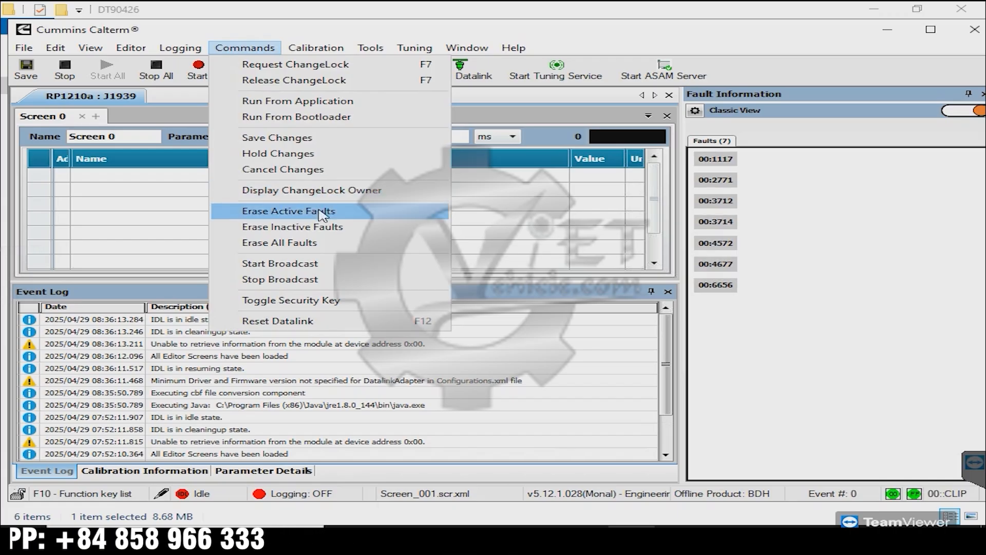
pyautogui.click(304, 245)
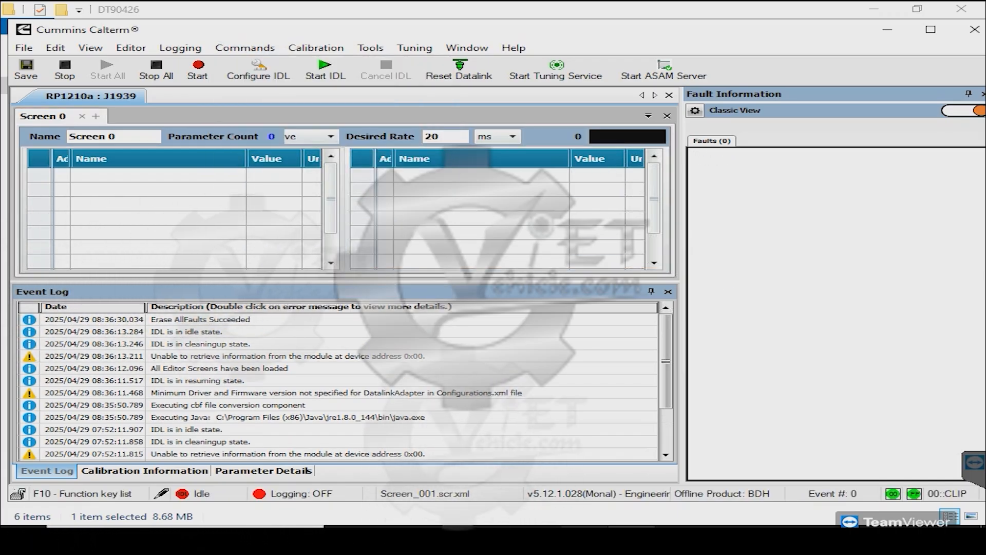
# Step: Switch to INSITE, connect to the ECM through USB-Link 3 and acknowledge the key switch prompt
pyautogui.moveTo(585, 537)
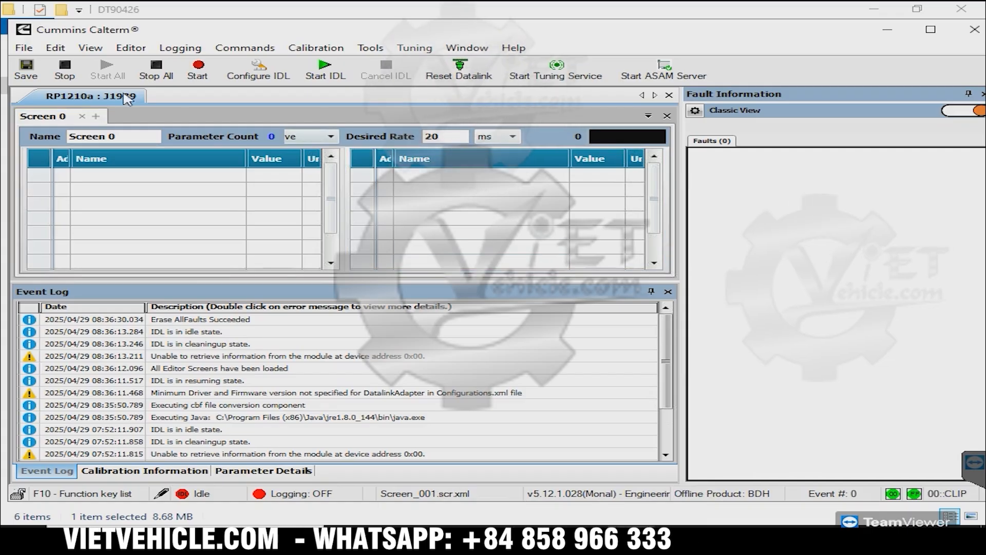
pyautogui.click(585, 537)
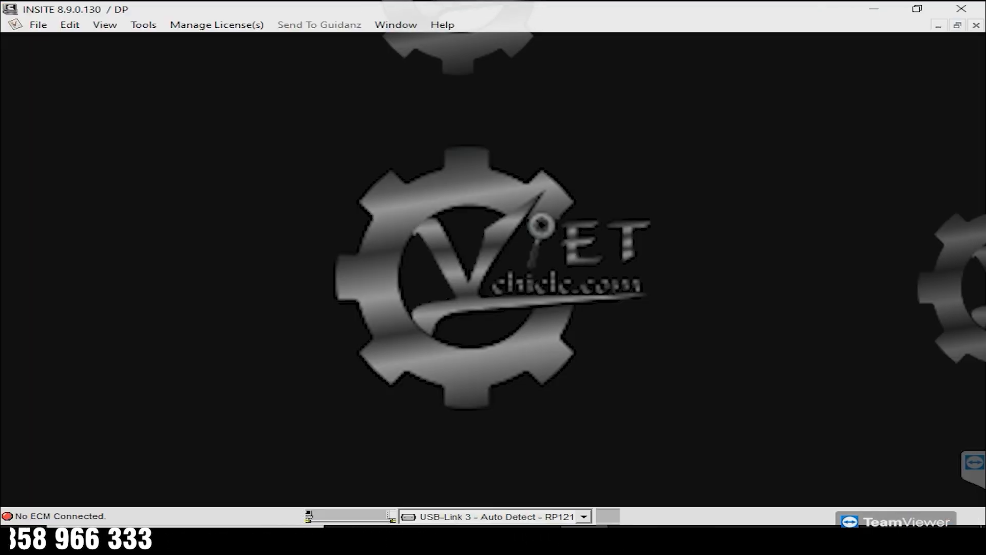
pyautogui.click(58, 80)
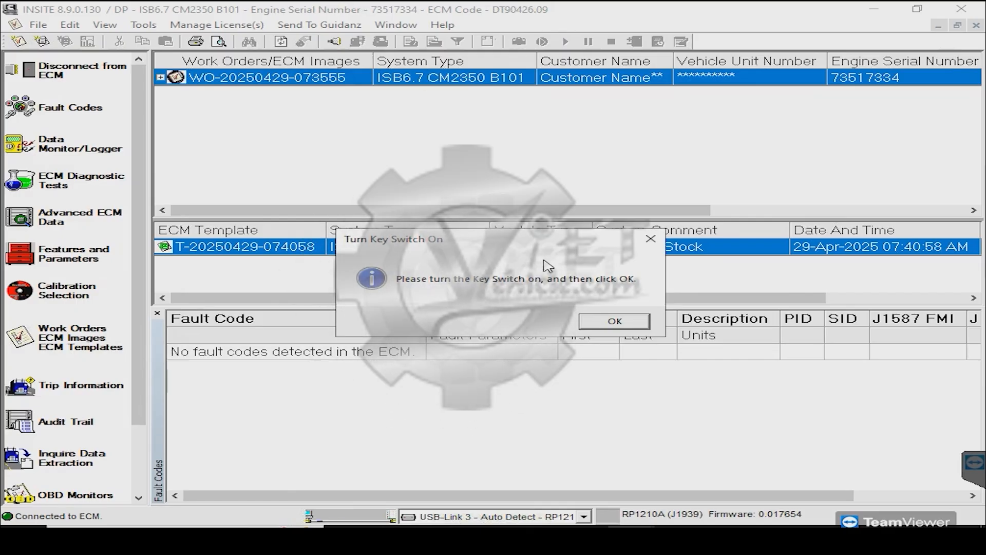
pyautogui.click(606, 322)
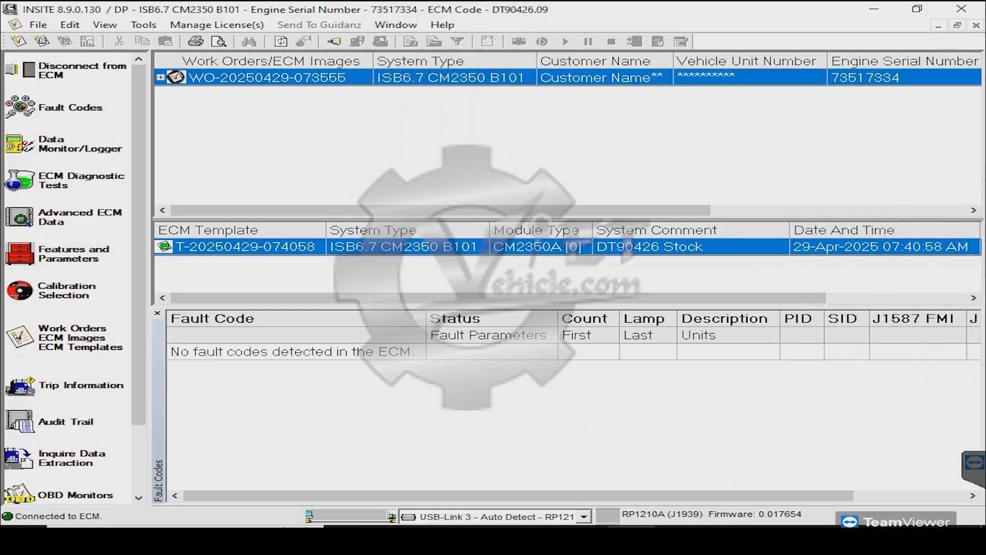
# Step: Monitor the predefined All Parameters group and examine the aftertreatment temperature, diesel exhaust fluid and NOx readings
pyautogui.moveTo(632, 539)
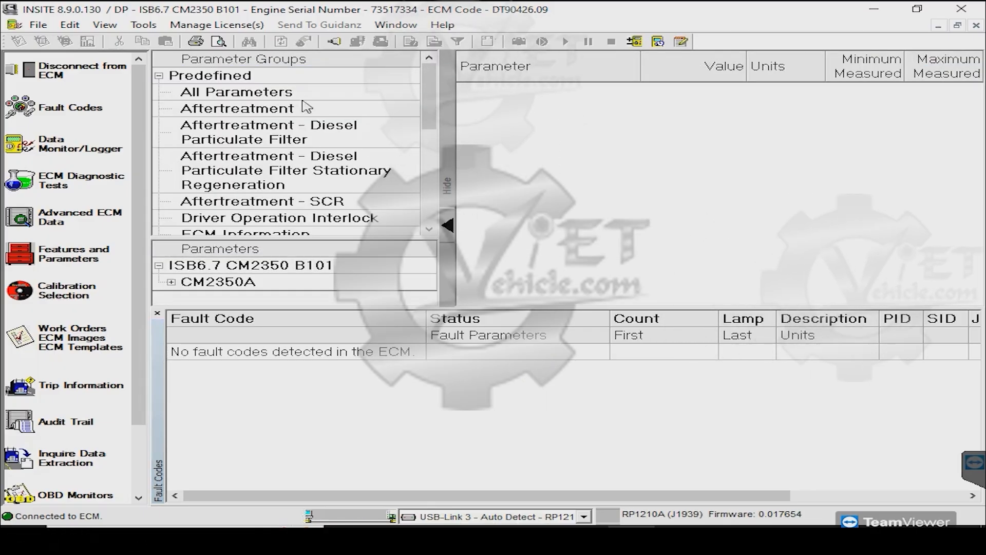
pyautogui.click(334, 93)
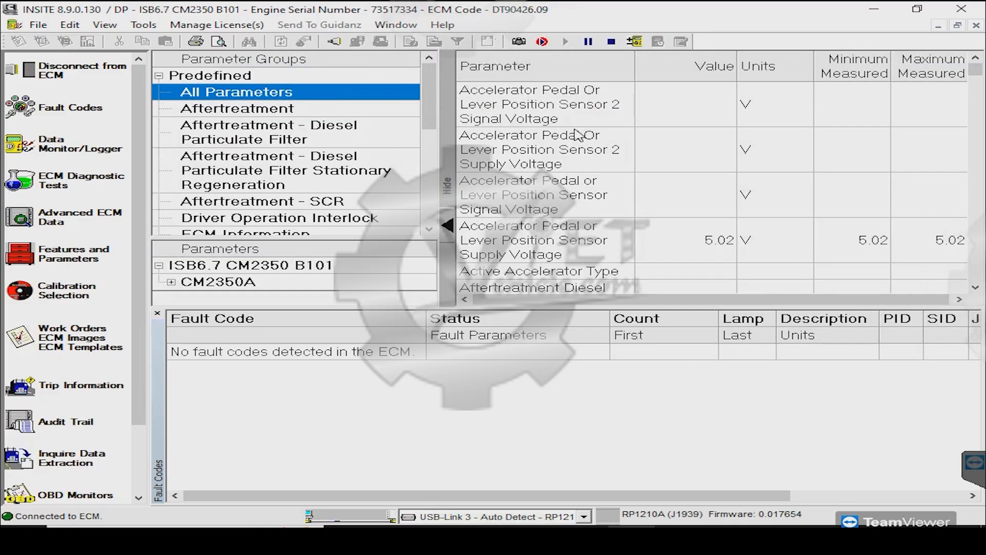
pyautogui.scroll(-5, 721, 196)
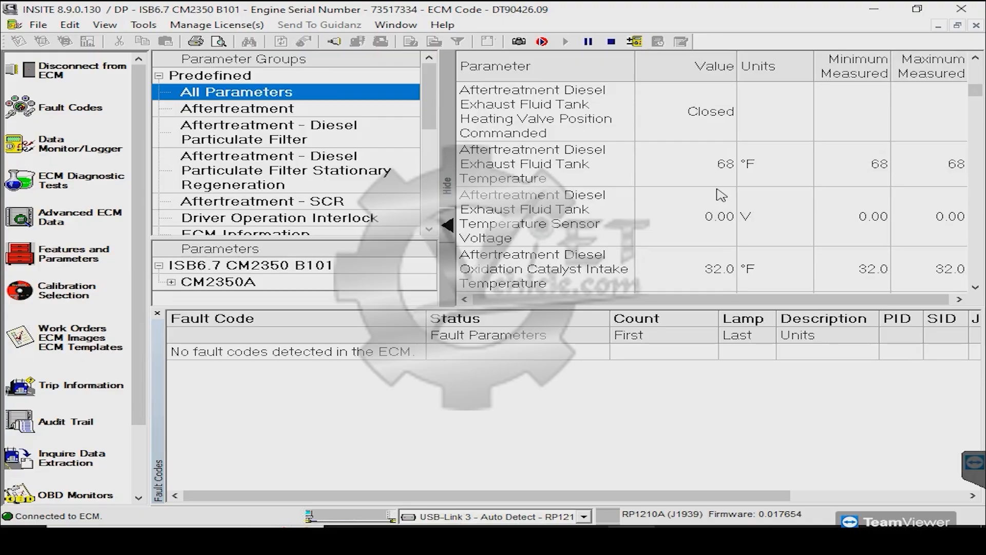
pyautogui.scroll(3, 721, 195)
pyautogui.scroll(-8, 721, 196)
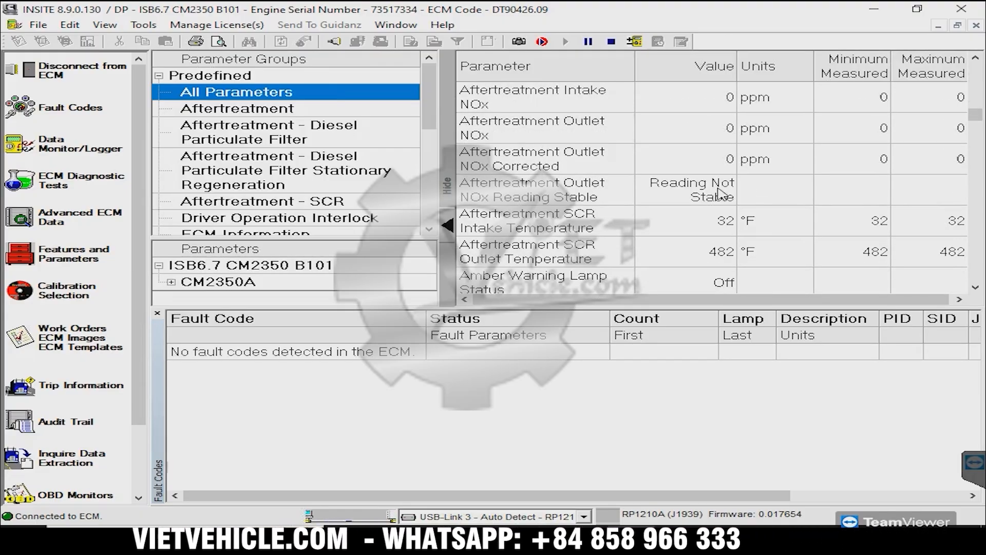
pyautogui.scroll(-3, 721, 196)
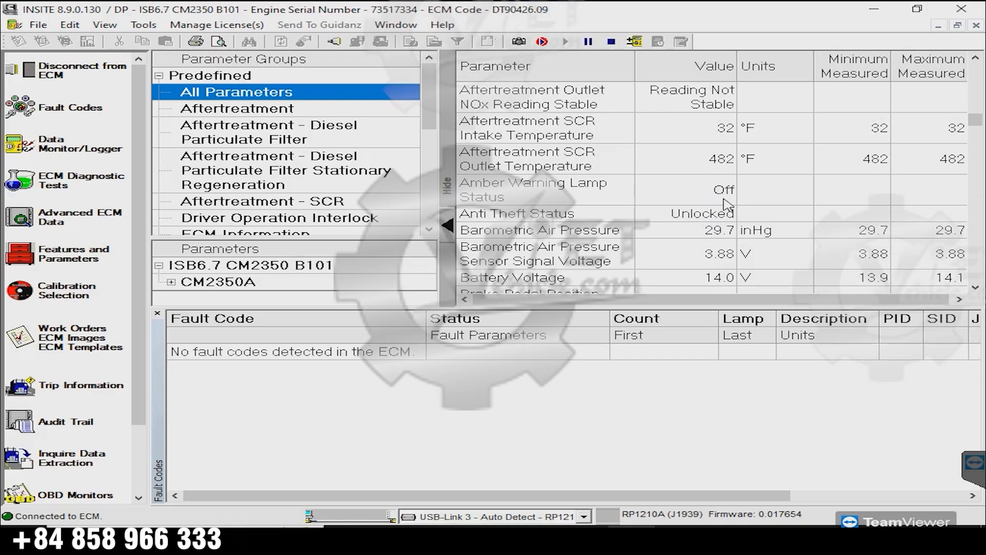
# Step: Examine the live battery, crankcase, coolant, engine speed, fuel, intake, sensor supply and turbocharger readings
pyautogui.scroll(-2, 728, 199)
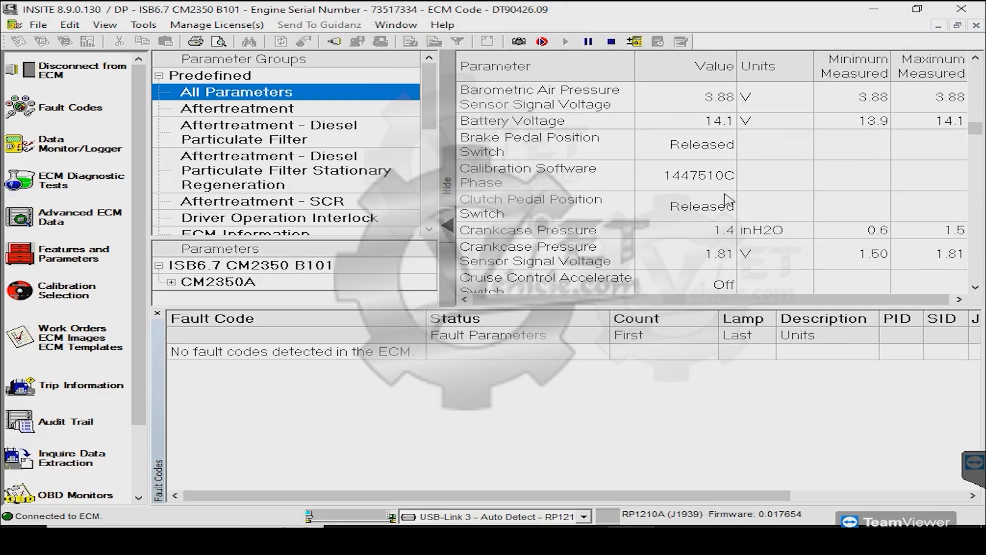
pyautogui.scroll(-4, 728, 199)
pyautogui.scroll(-3, 729, 200)
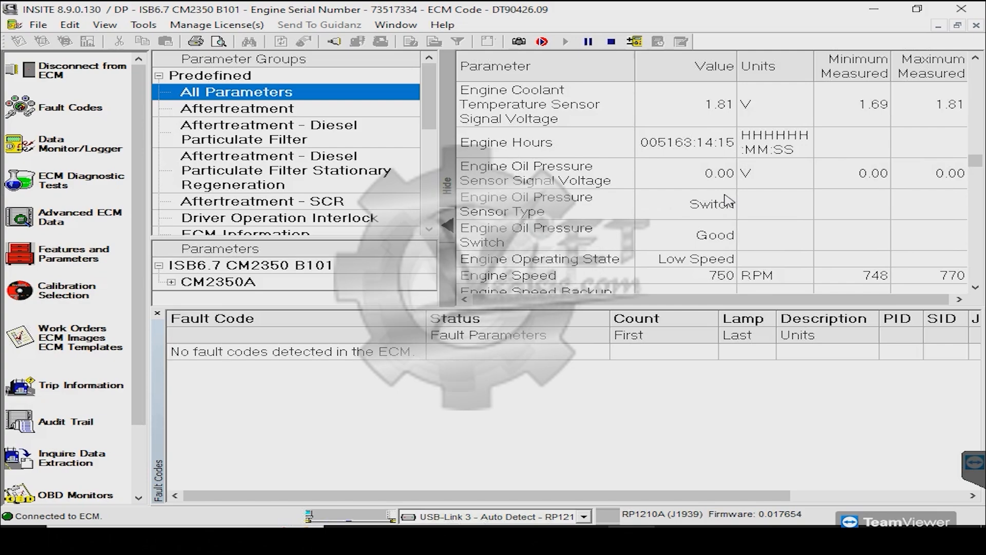
pyautogui.scroll(3, 727, 201)
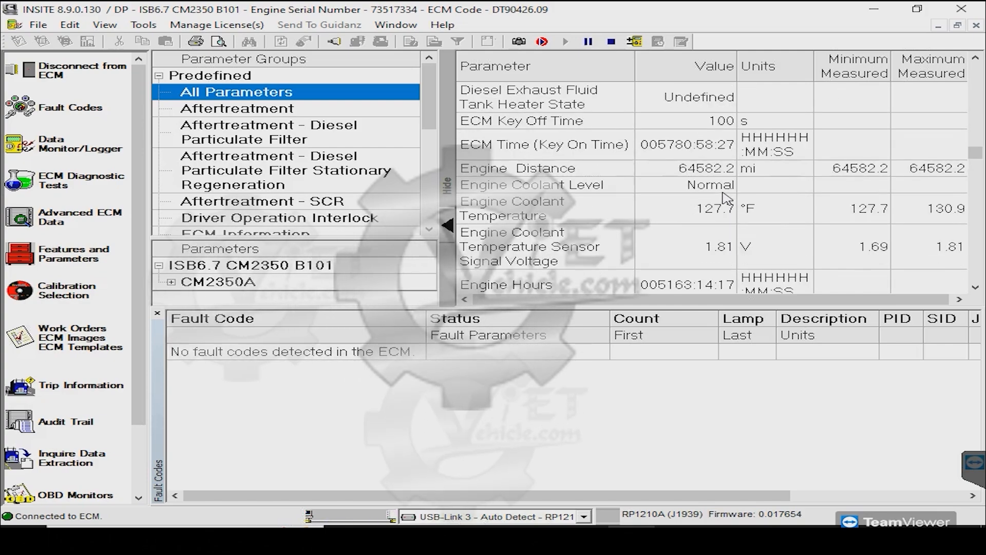
pyautogui.scroll(1, 728, 200)
pyautogui.scroll(-3, 729, 199)
pyautogui.scroll(-1, 726, 198)
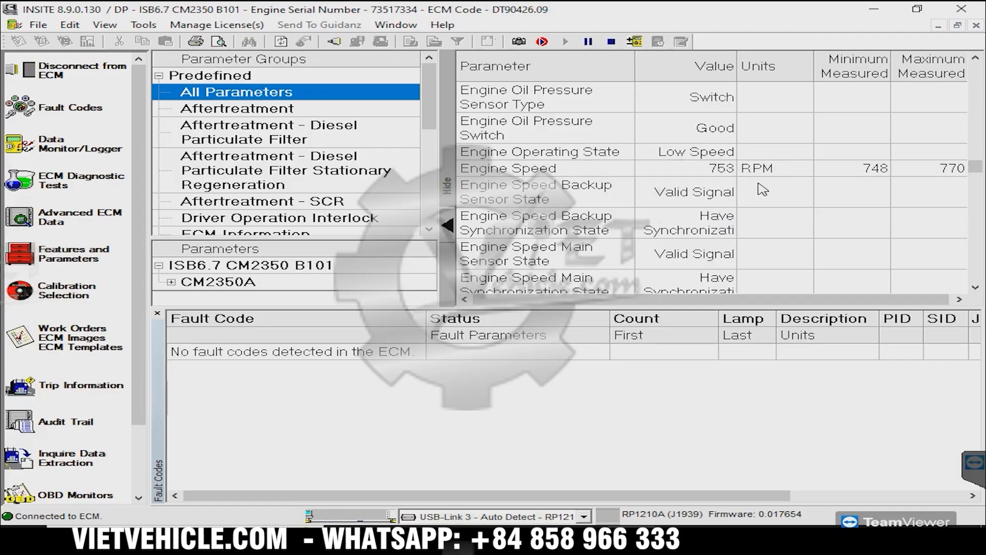
pyautogui.scroll(-4, 763, 190)
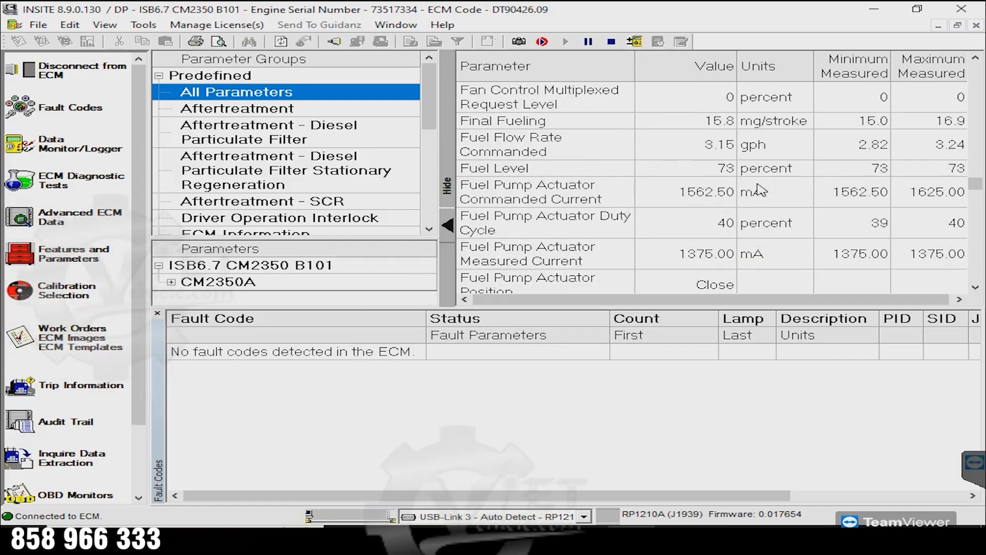
pyautogui.scroll(-3, 762, 191)
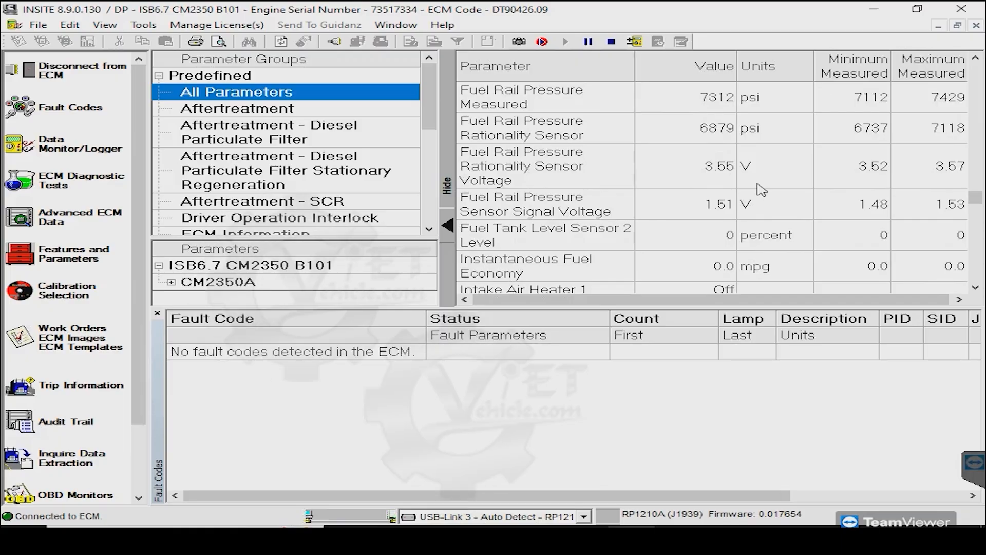
pyautogui.scroll(-3, 762, 191)
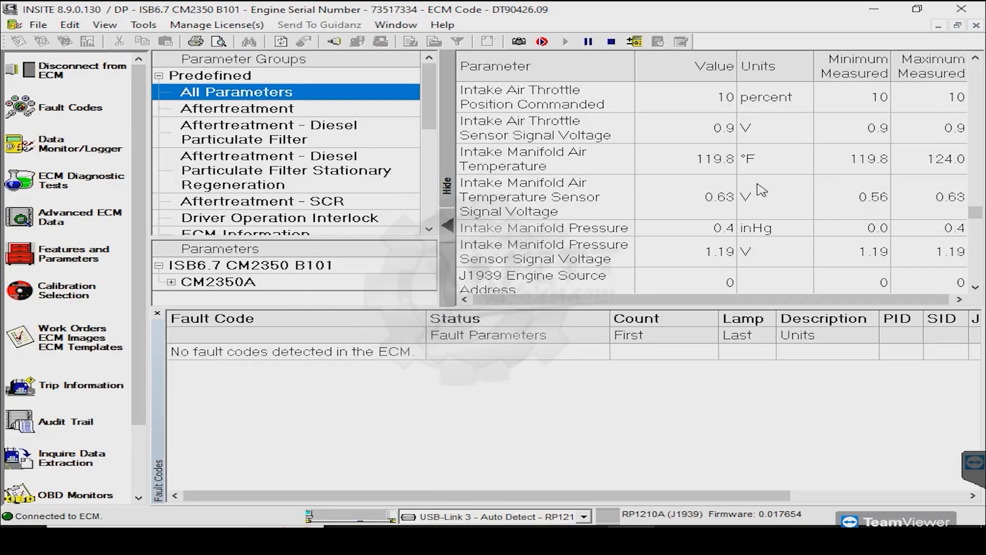
pyautogui.scroll(-6, 762, 190)
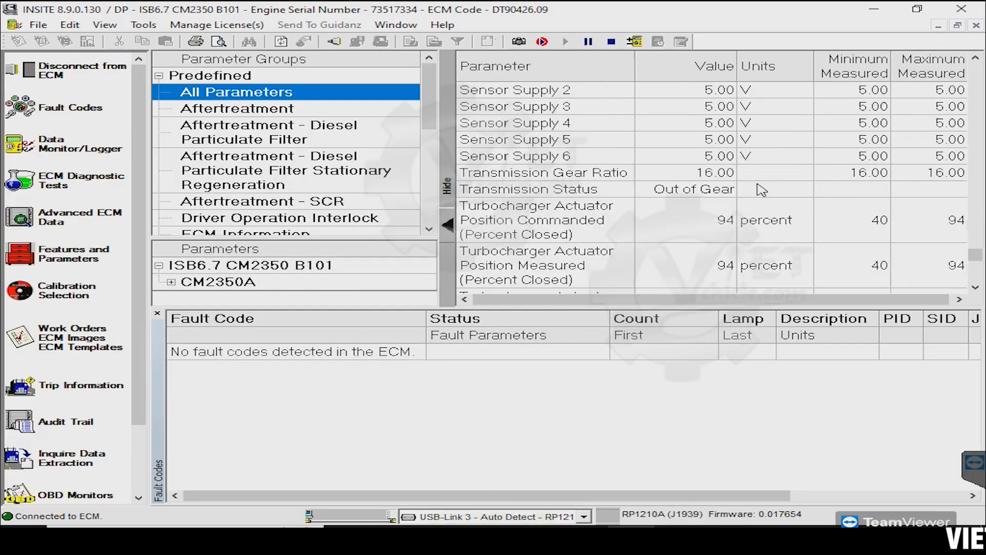